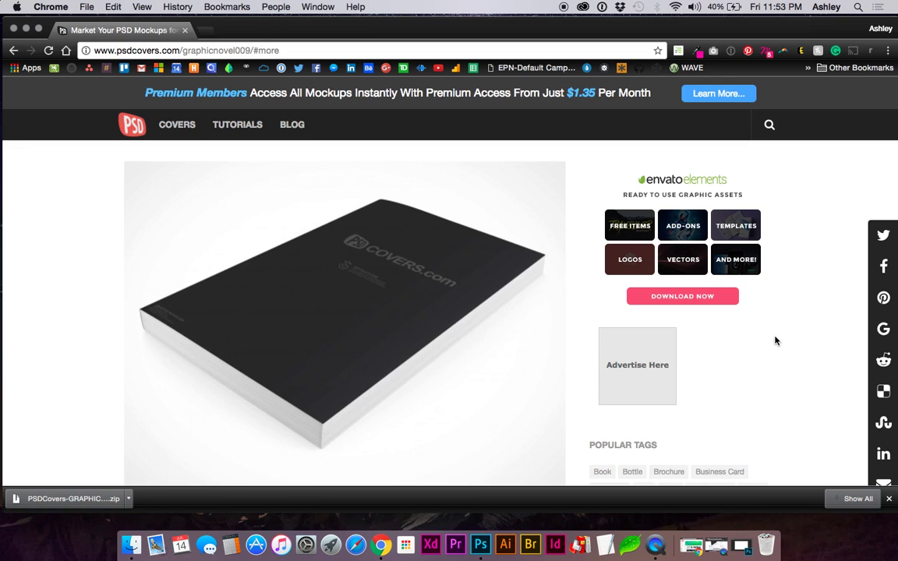
Step: Download the GRAPHICNOVEL009 mockup zip from its psdcovers.com product page
scroll(736, 356, down, 5)
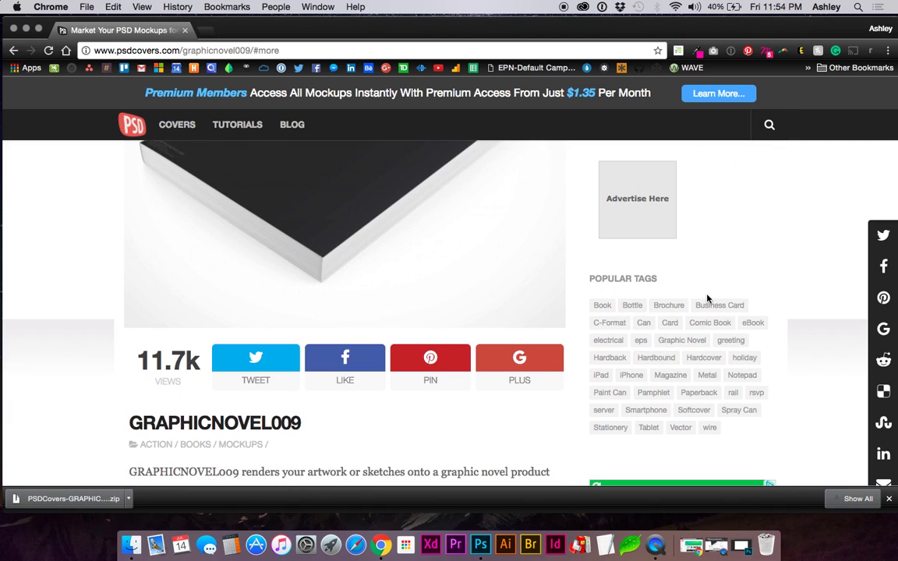
scroll(410, 355, up, 5)
mouse_move(410, 354)
scroll(410, 354, down, 3)
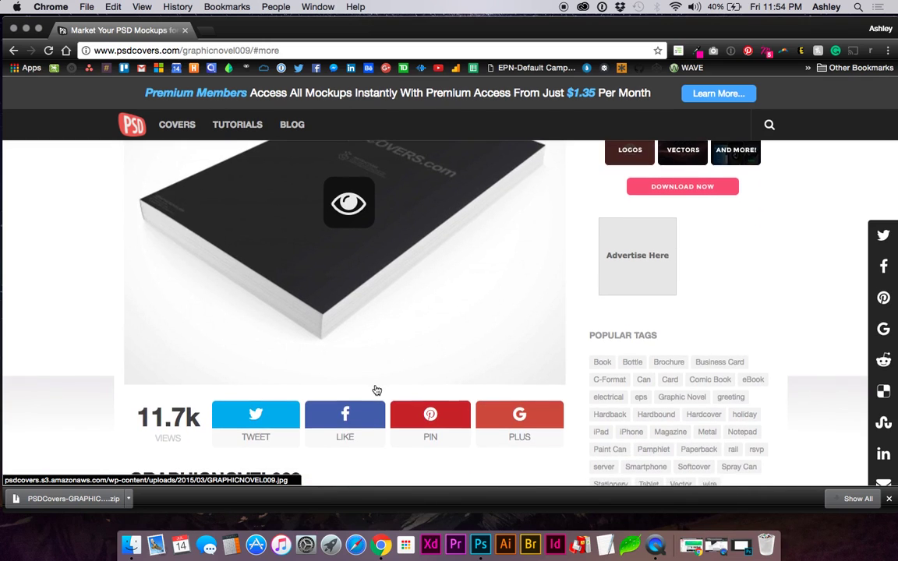
scroll(375, 389, down, 3)
scroll(375, 389, down, 3)
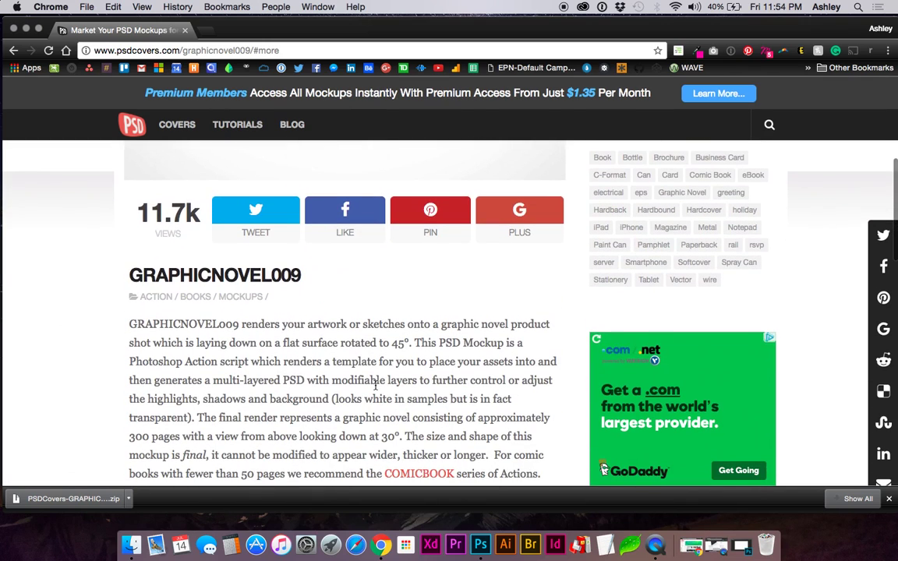
scroll(375, 389, down, 5)
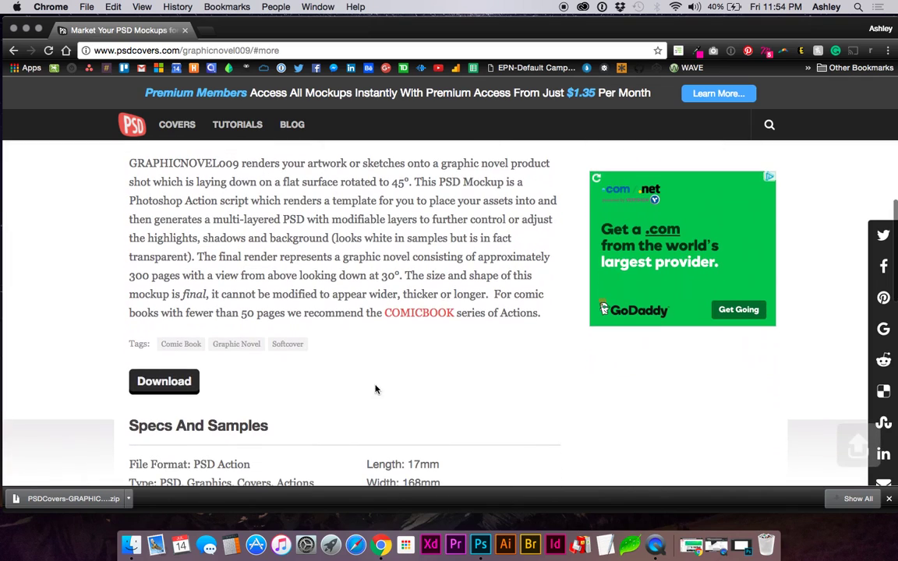
click(180, 385)
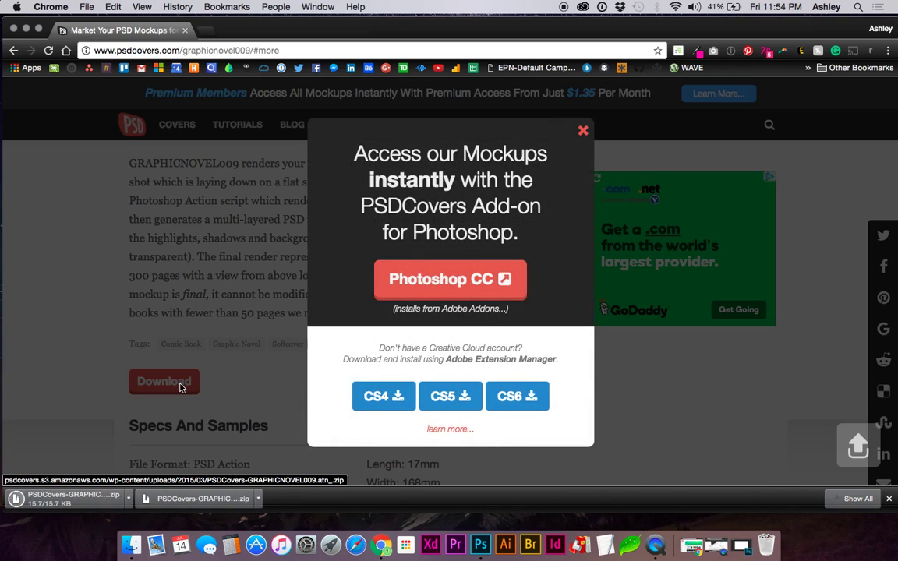
Step: Extract the downloaded zip and load PSDCovers - GRAPHICNOVEL009.atn into Photoshop
click(106, 505)
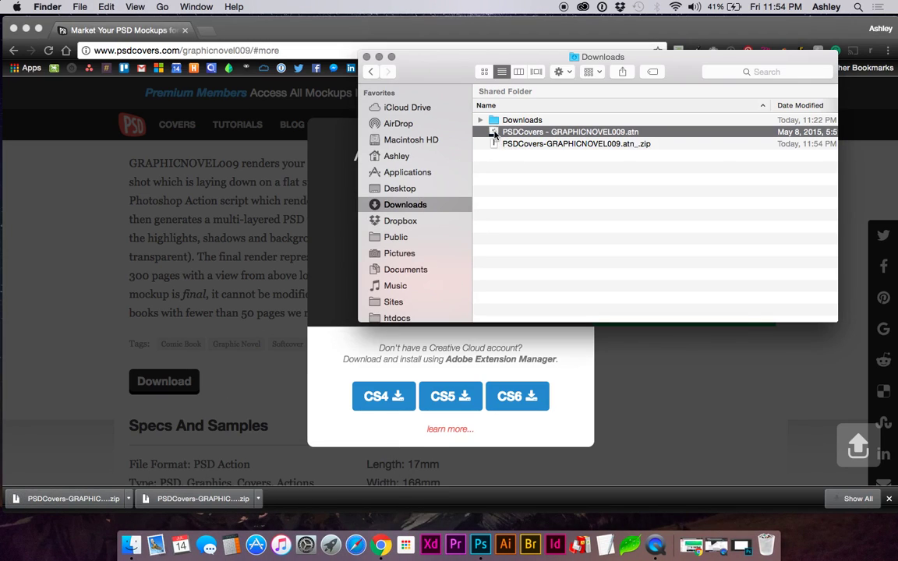
double_click(493, 134)
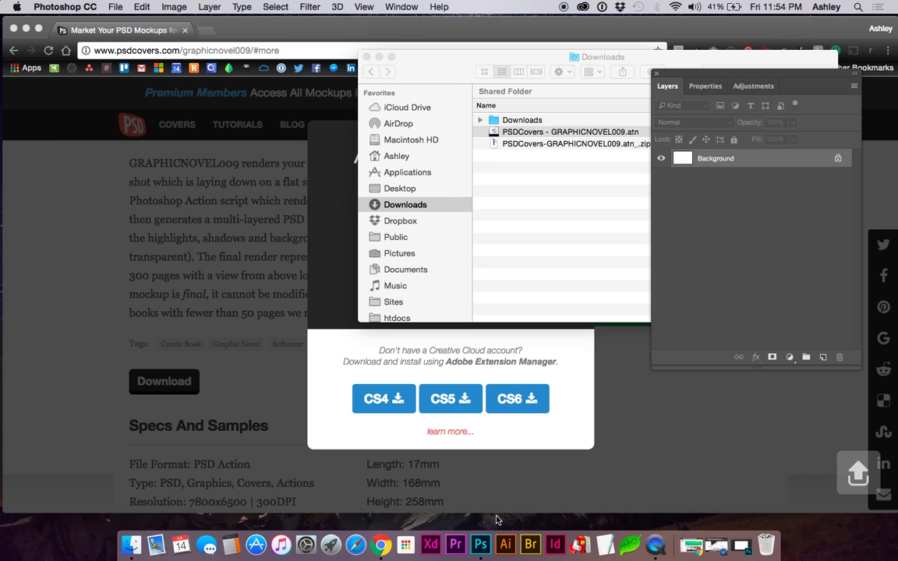
Step: Restore Photoshop, collapse the SOFTCOVER016 set and widen the Actions panel to read full names
click(480, 543)
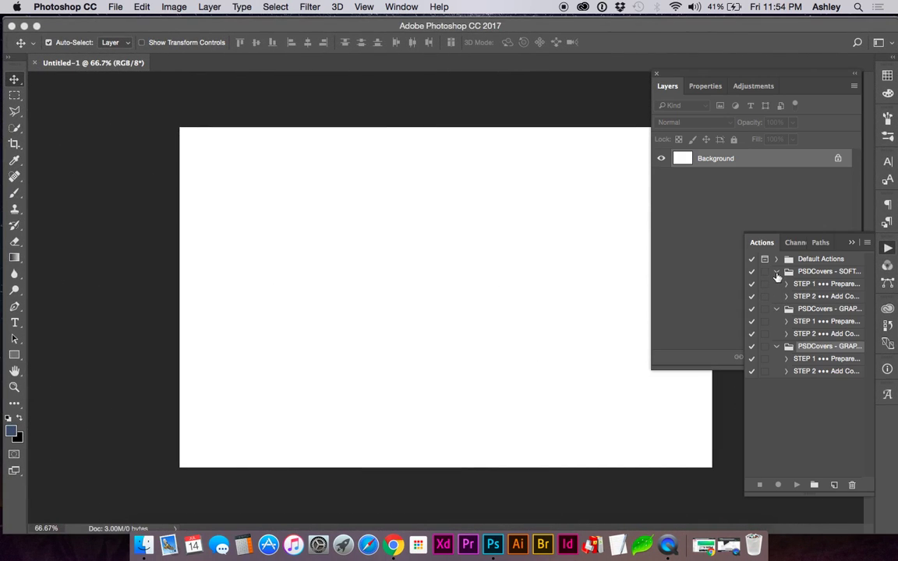
click(776, 271)
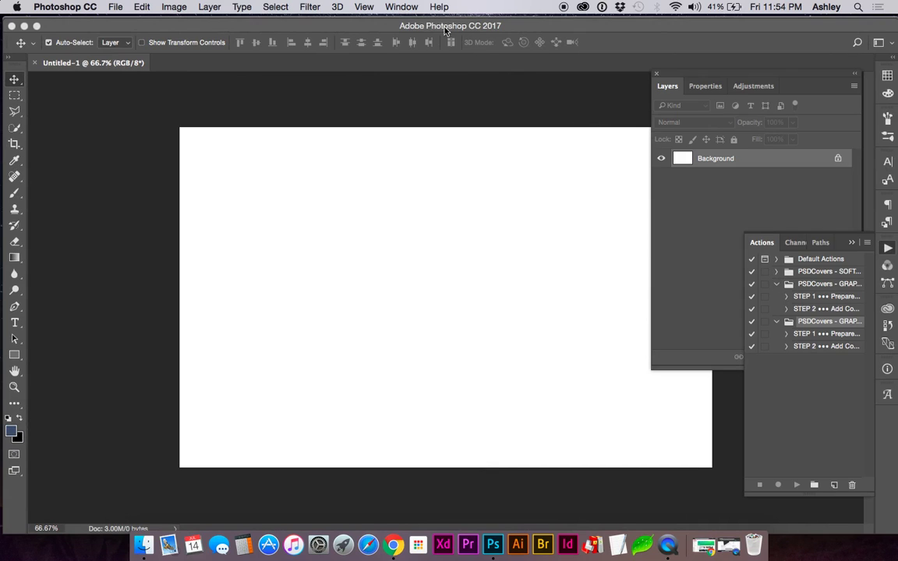
click(403, 7)
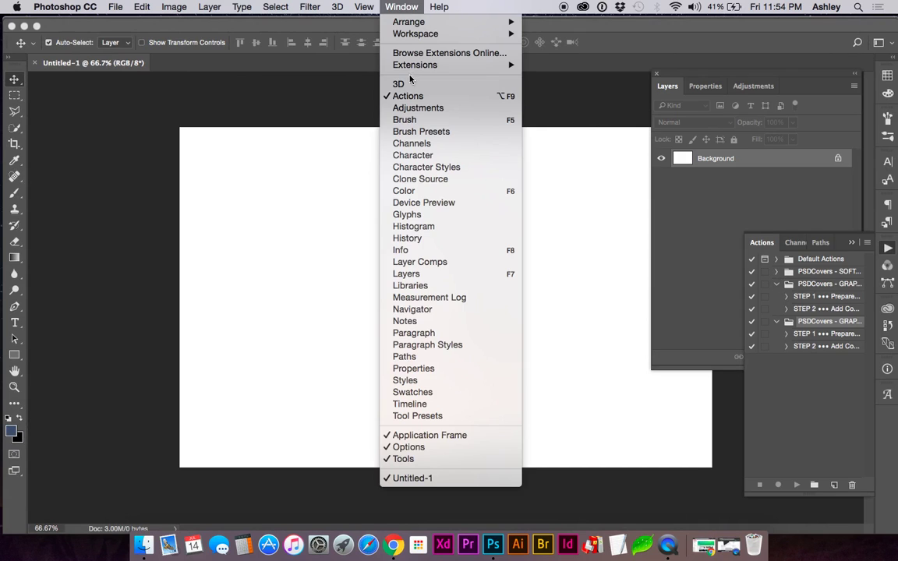
click(753, 380)
drag(744, 378, 674, 378)
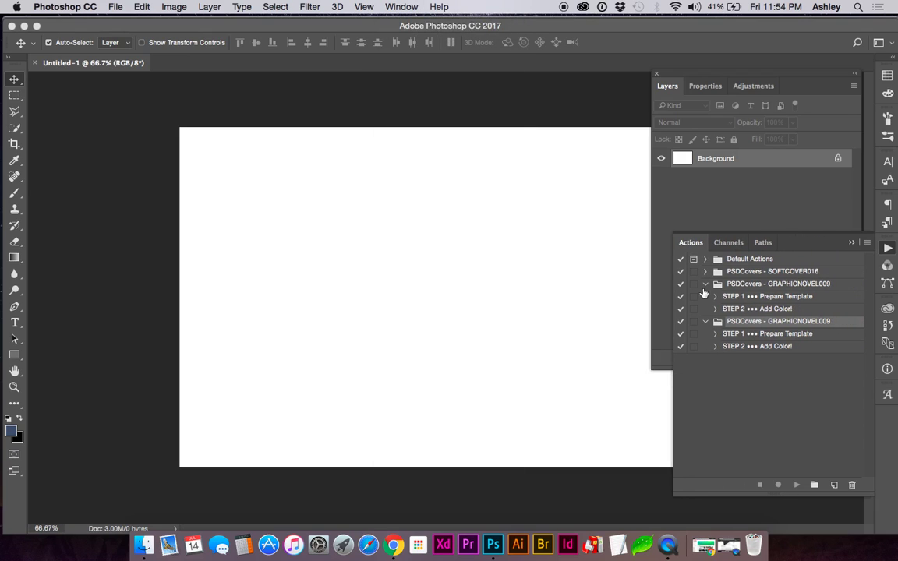
Step: Play the GRAPHICNOVEL009 STEP 1 Prepare Template action to build the Untitled-2 template
click(706, 285)
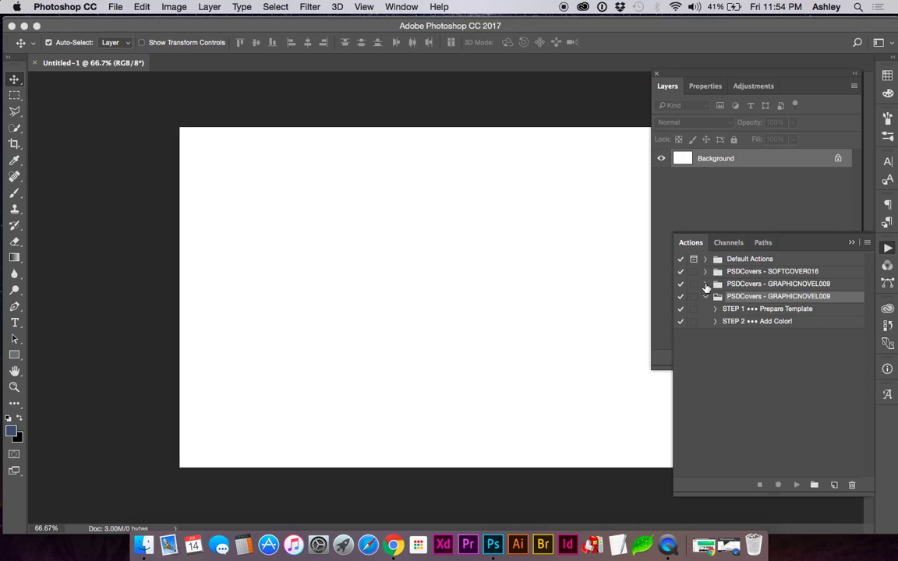
click(744, 309)
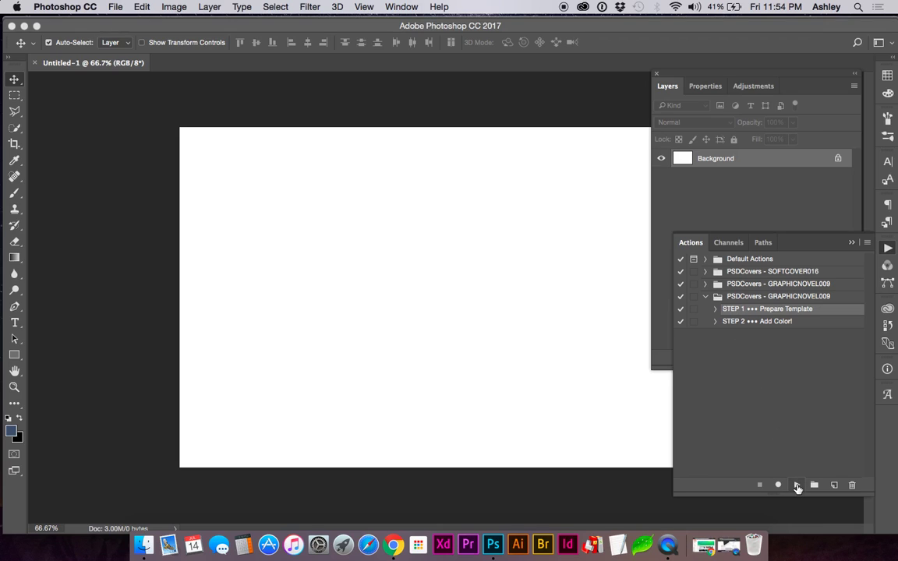
click(797, 486)
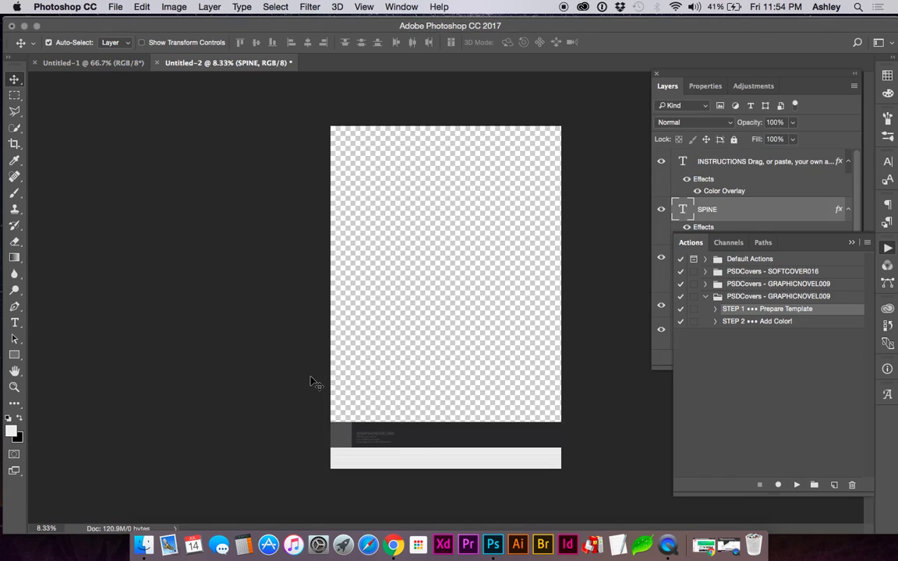
Step: Place into-the-wild-cover-mock.jpg from the Desktop onto the template canvas
click(144, 545)
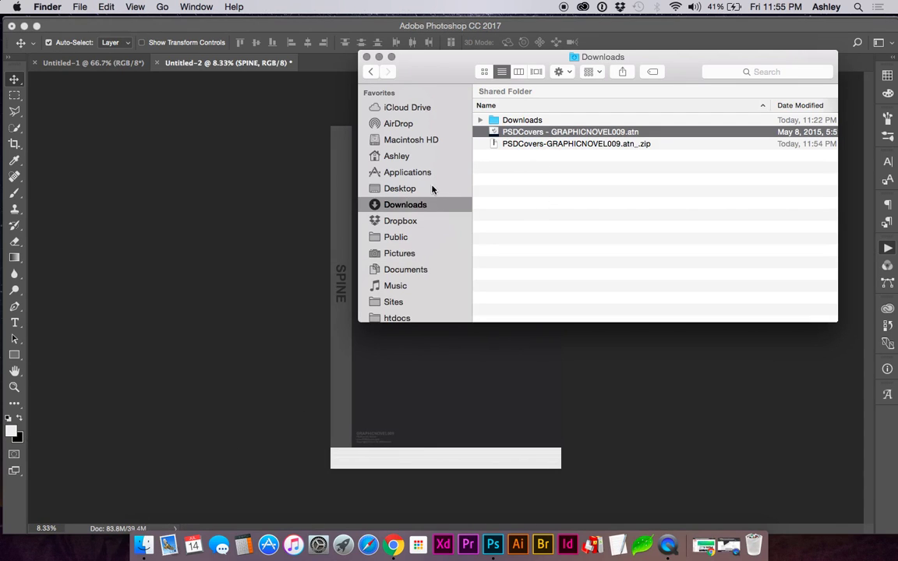
click(431, 188)
click(508, 129)
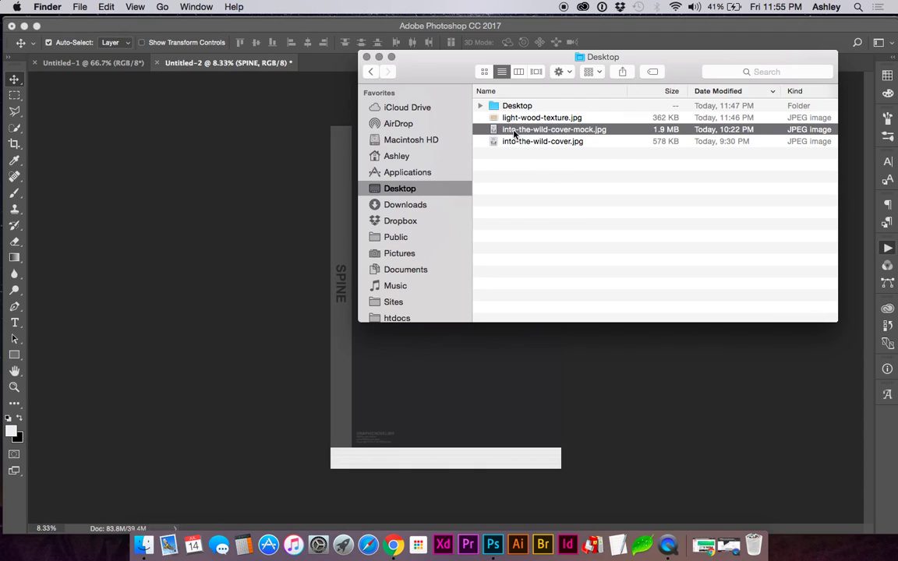
drag(514, 131, 423, 379)
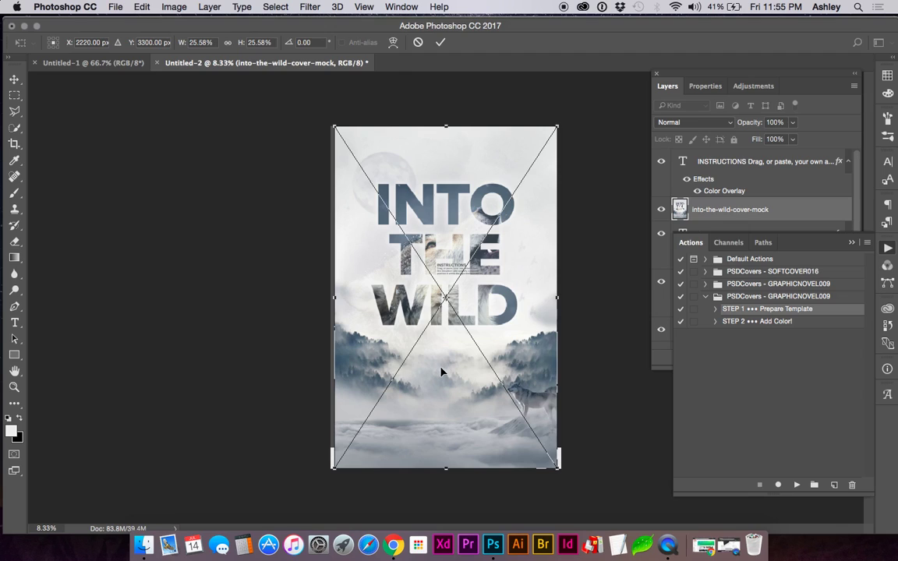
Step: Scale the cover art to about 24% and nudge it over the front cover against the spine
drag(332, 471, 355, 457)
key(shift+Right)
key(shift+Right)
key(shift+Right)
key(shift+Right)
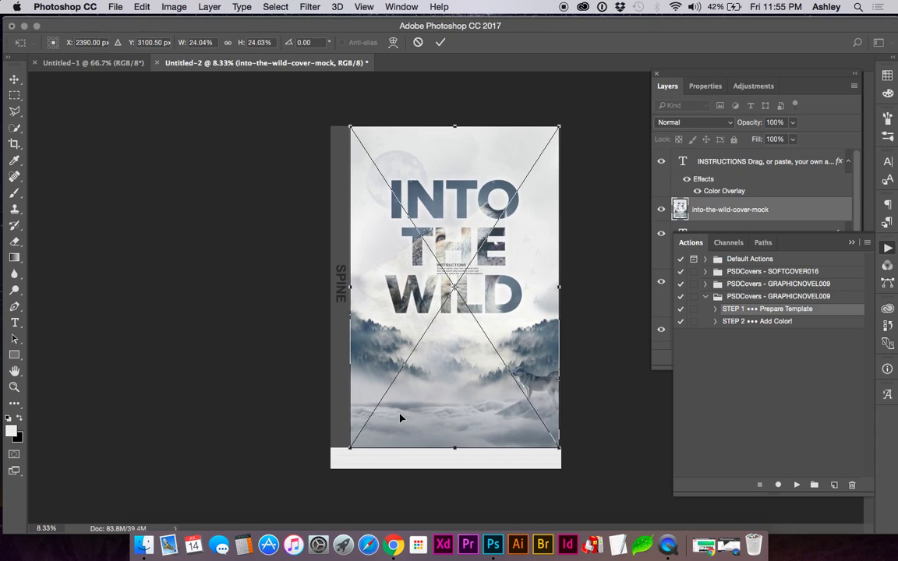
key(Return)
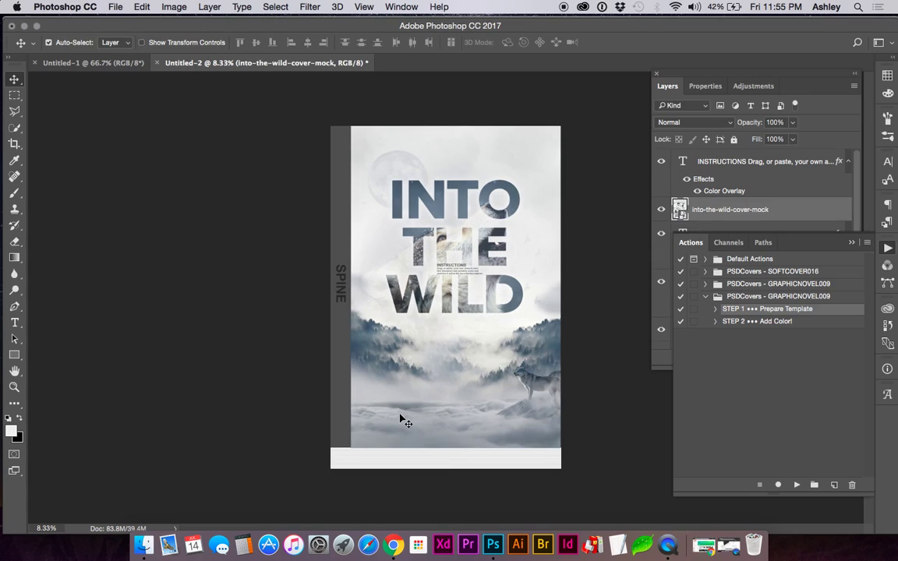
key(shift+Right)
key(shift+Right)
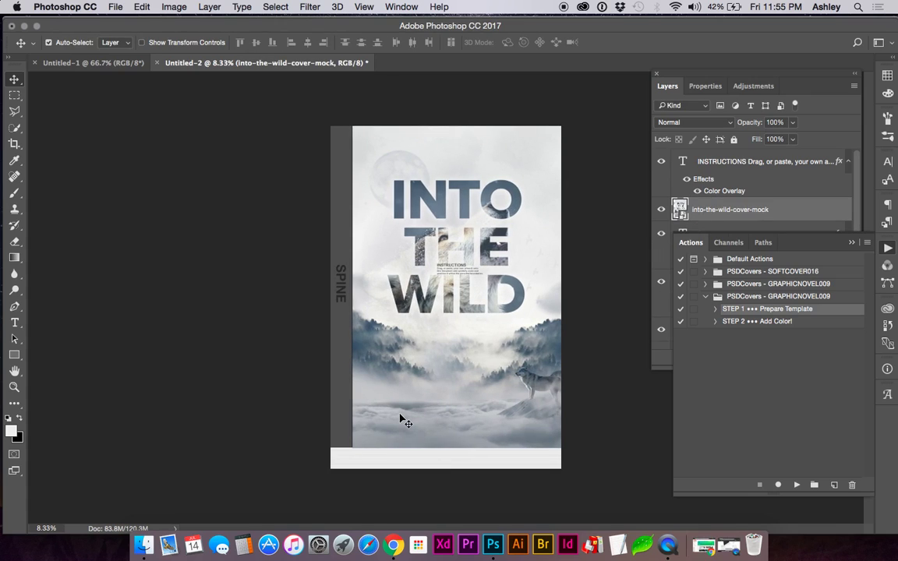
key(shift+Up)
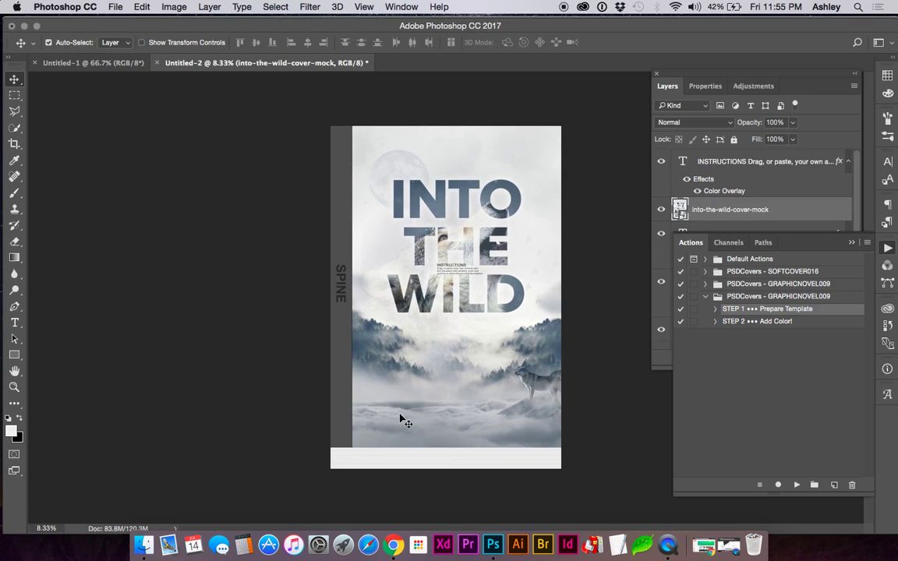
Step: Bring the cover art layer to the top of the stack and hide the COVERS.com and MOTO layers
click(681, 212)
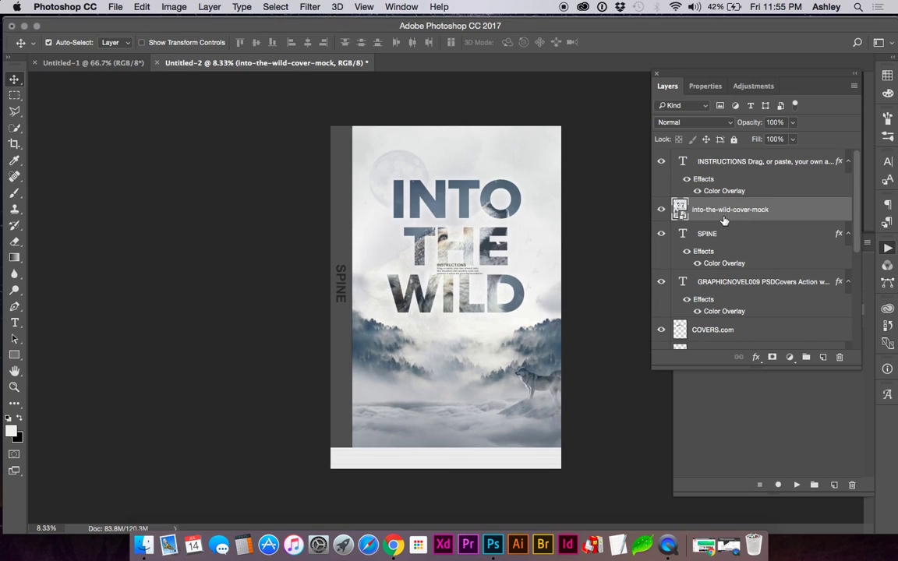
key(super+shift+bracketright)
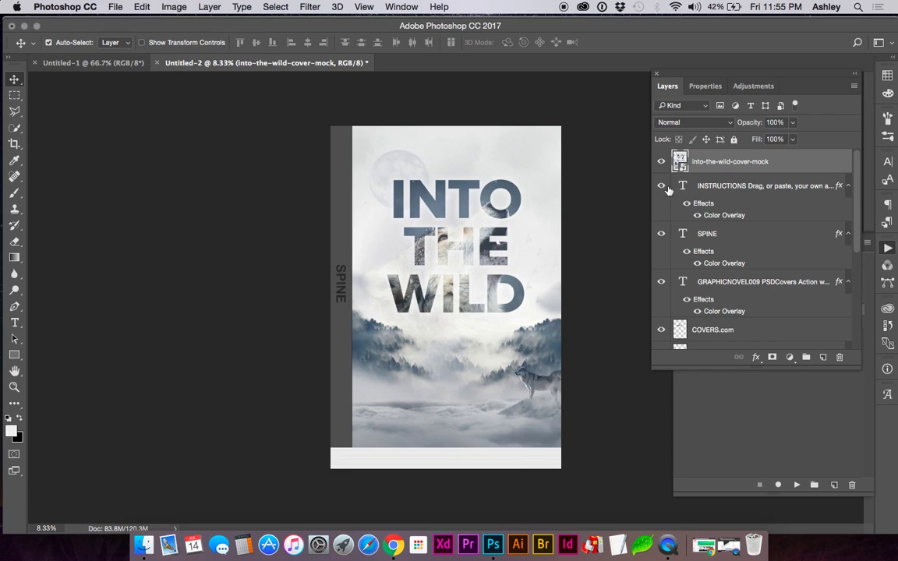
drag(661, 186, 663, 287)
scroll(661, 289, down, 4)
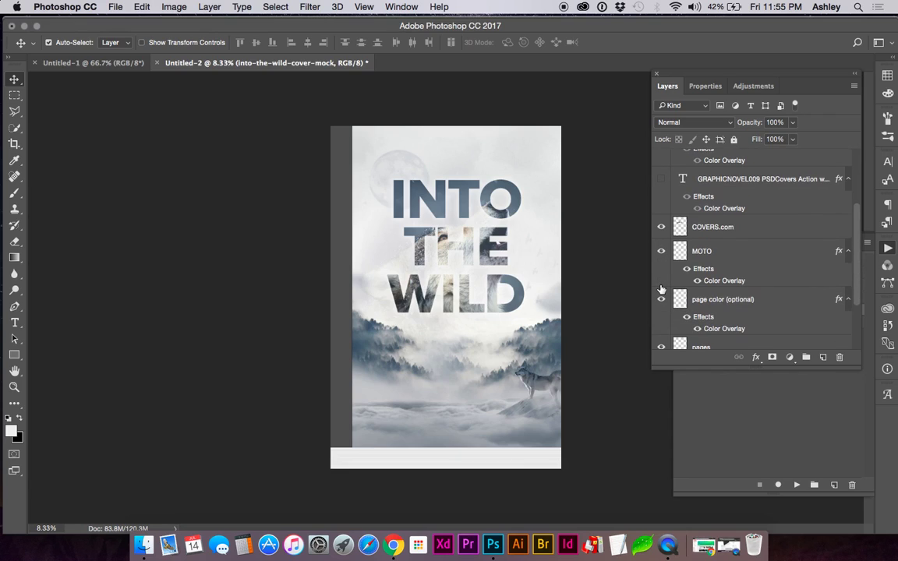
click(662, 227)
click(661, 251)
scroll(810, 286, down, 3)
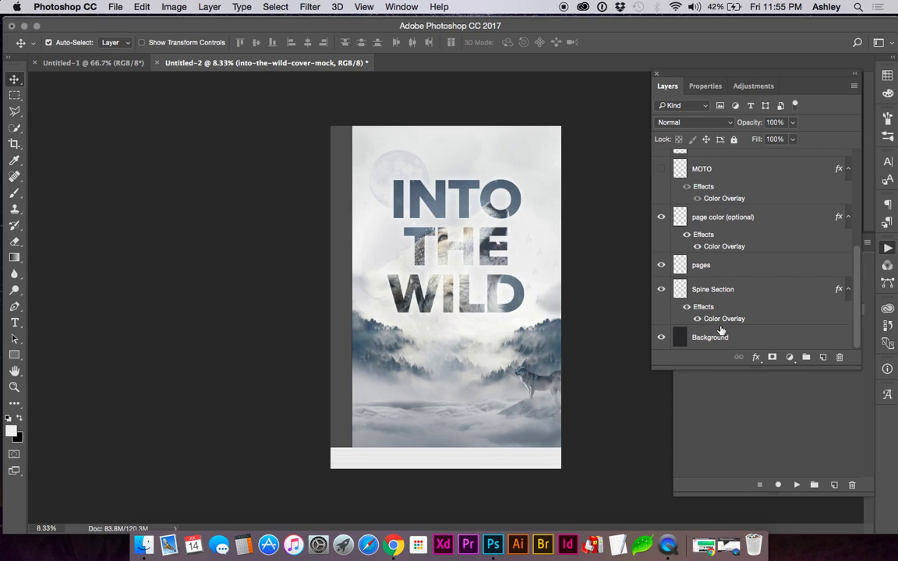
Step: Play the GRAPHICNOVEL009 STEP 2 Add Color! action to render the 3D book mockup
click(730, 401)
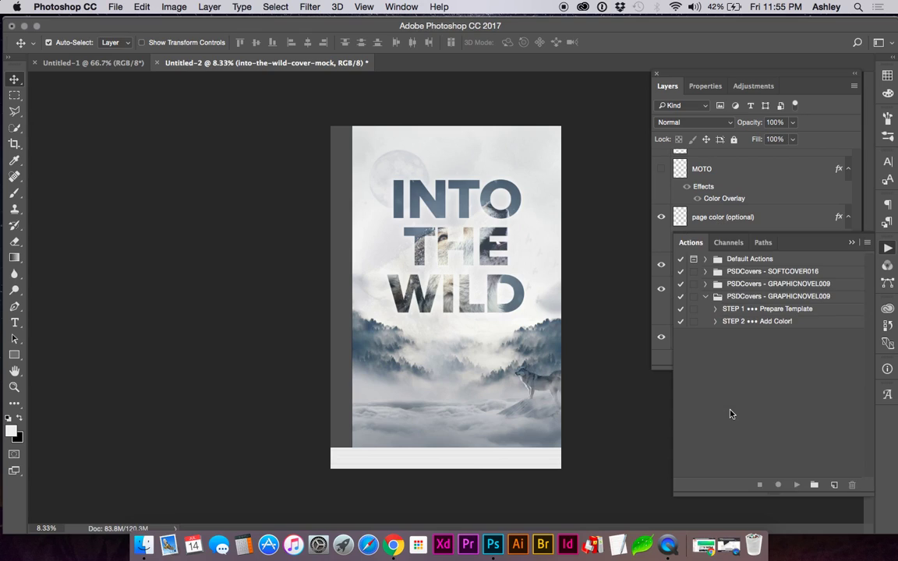
click(760, 321)
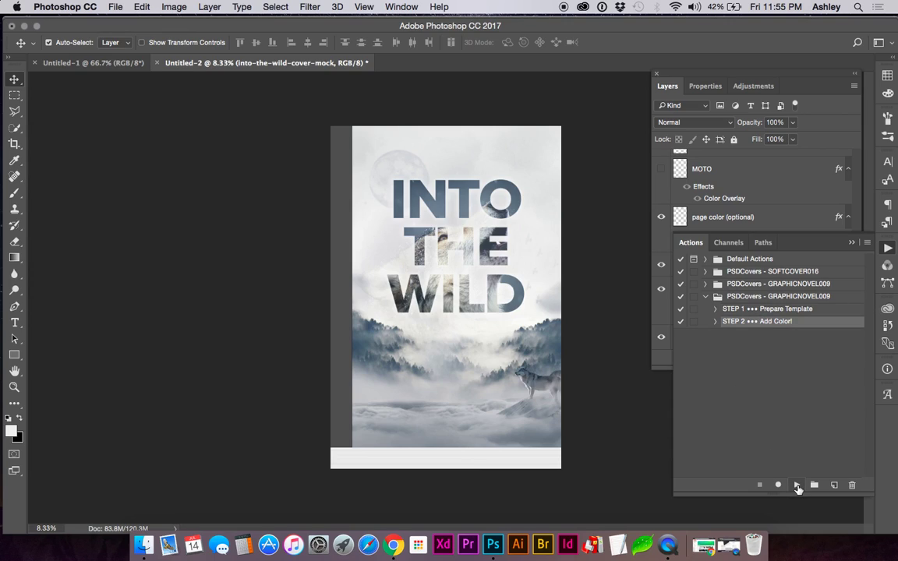
click(797, 487)
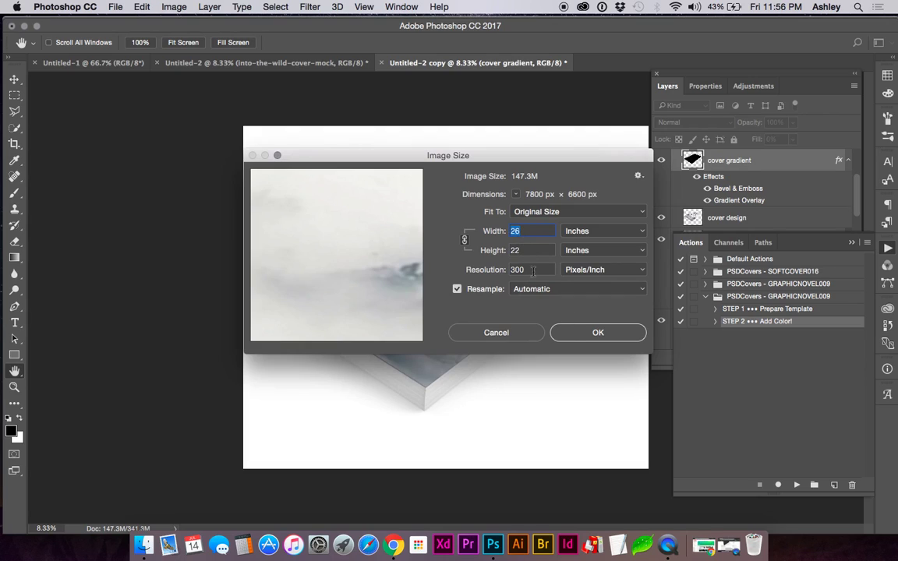
Step: Set the Image Size resolution to 72 Pixels/Inch, giving 1872 x 1584 px
click(529, 268)
text(72)
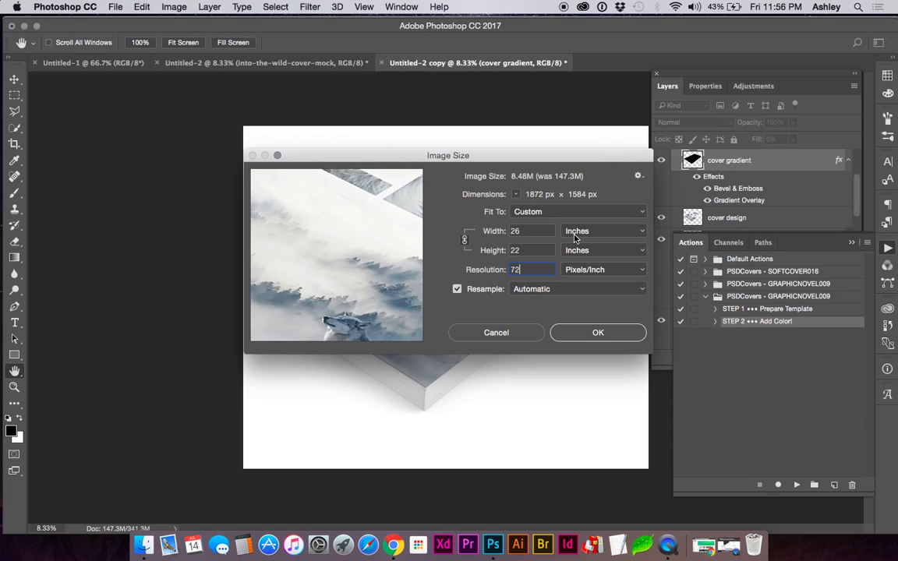
click(581, 333)
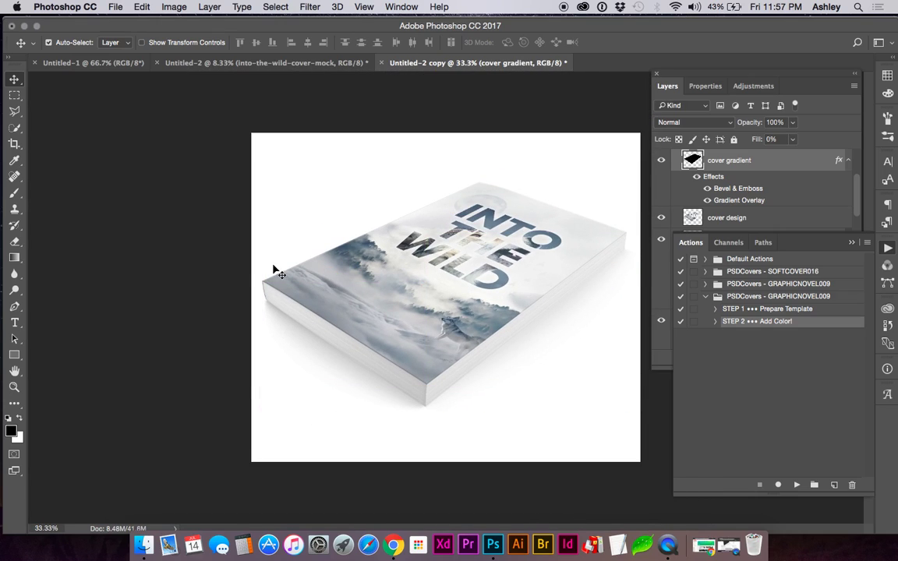
Step: Place light-wood-texture.jpg from the Finder Desktop into the mockup, enlarged over the book
click(141, 548)
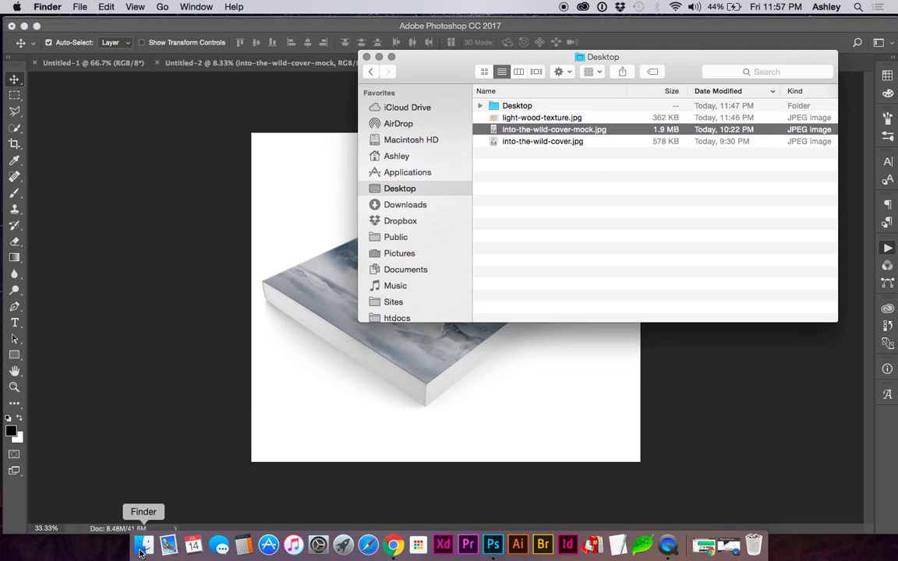
click(505, 119)
drag(505, 120, 336, 367)
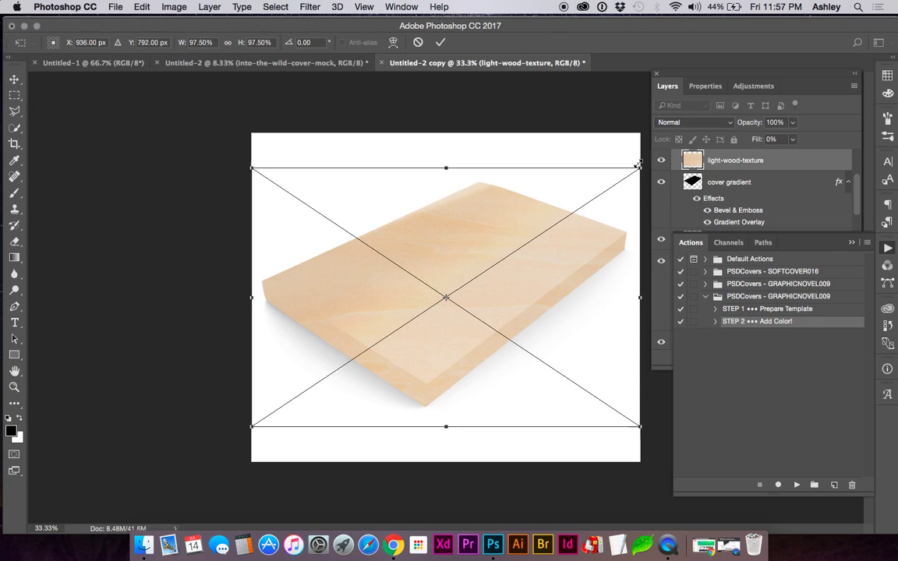
drag(638, 166, 713, 121)
key(Return)
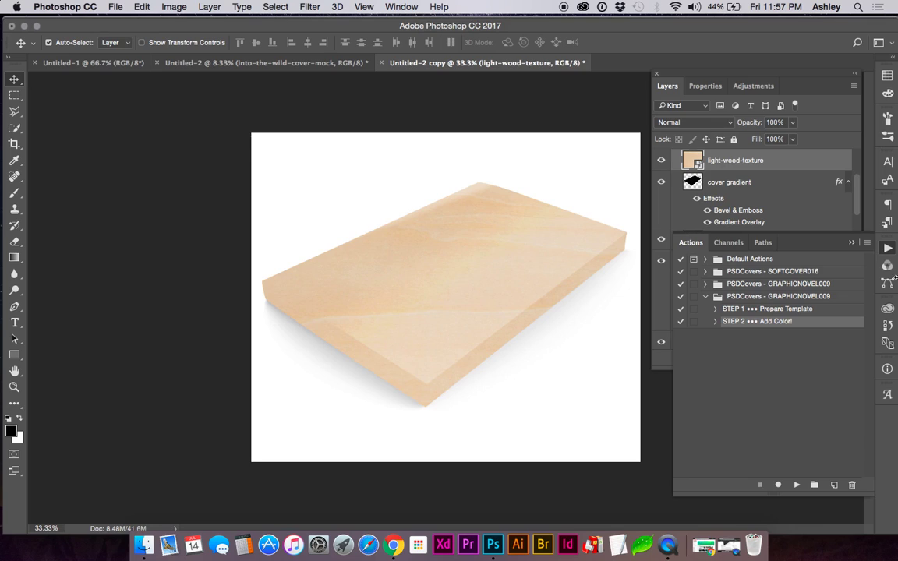
Step: Close the Actions panel, move the light-wood-texture layer just above Background, and zoom out
key(alt+F9)
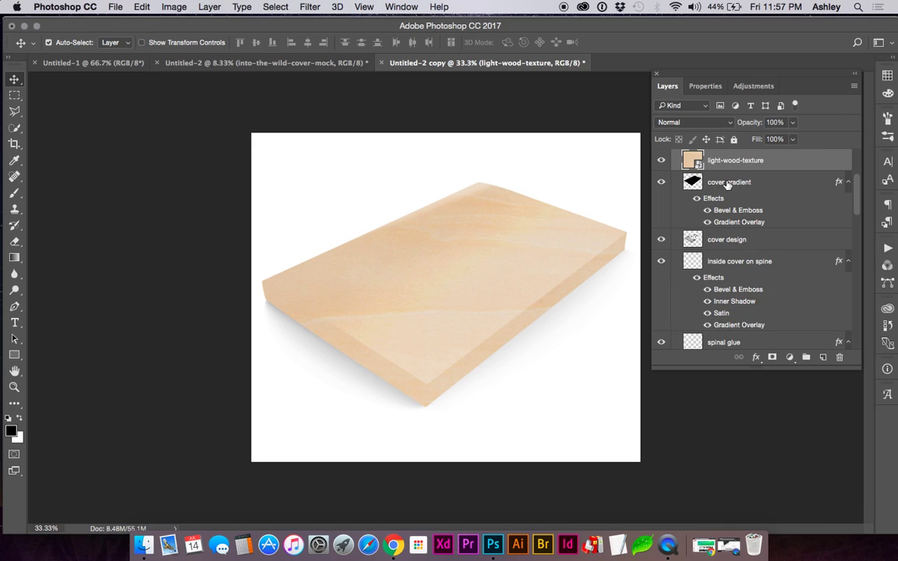
key(super+shift+bracketleft)
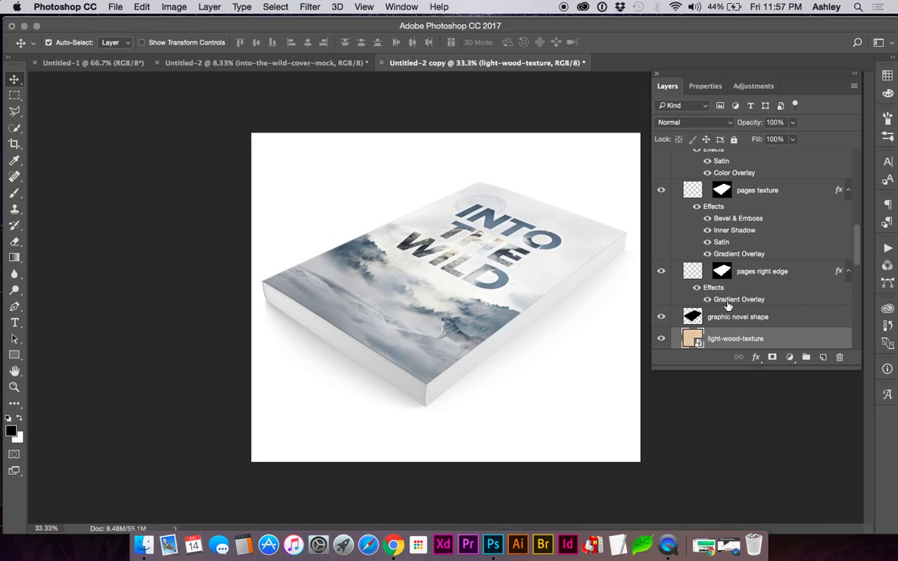
scroll(728, 306, down, 5)
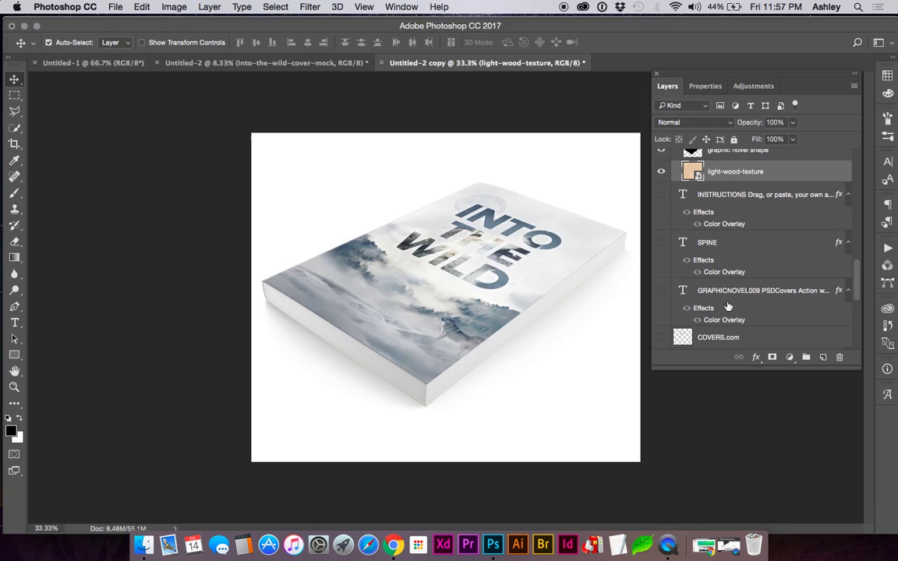
scroll(727, 305, up, 2)
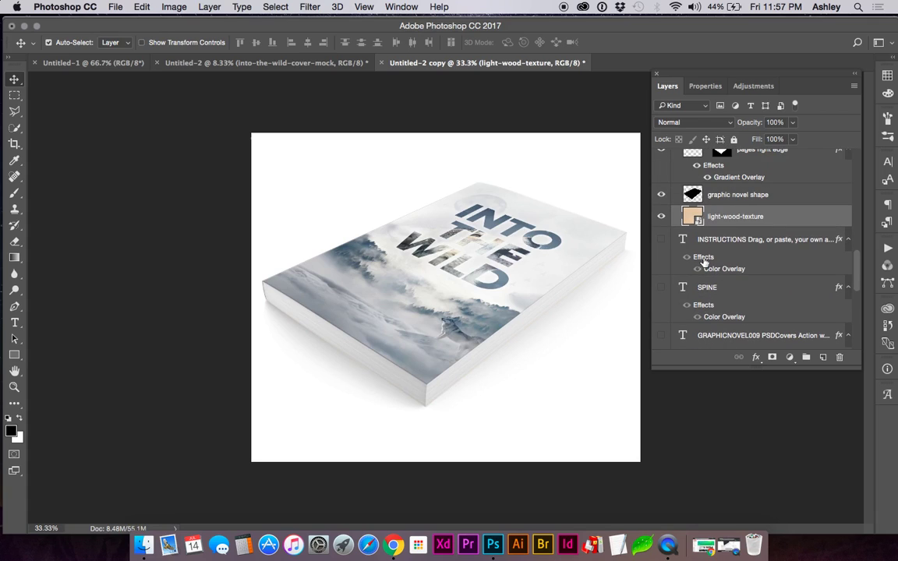
scroll(699, 254, down, 5)
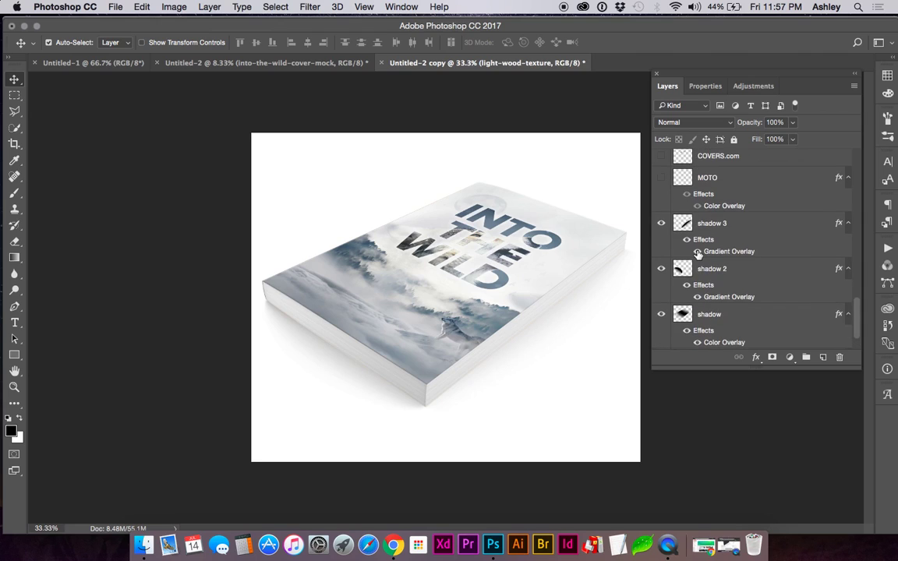
key(ctrl+shift+bracketleft)
key(ctrl+bracketright)
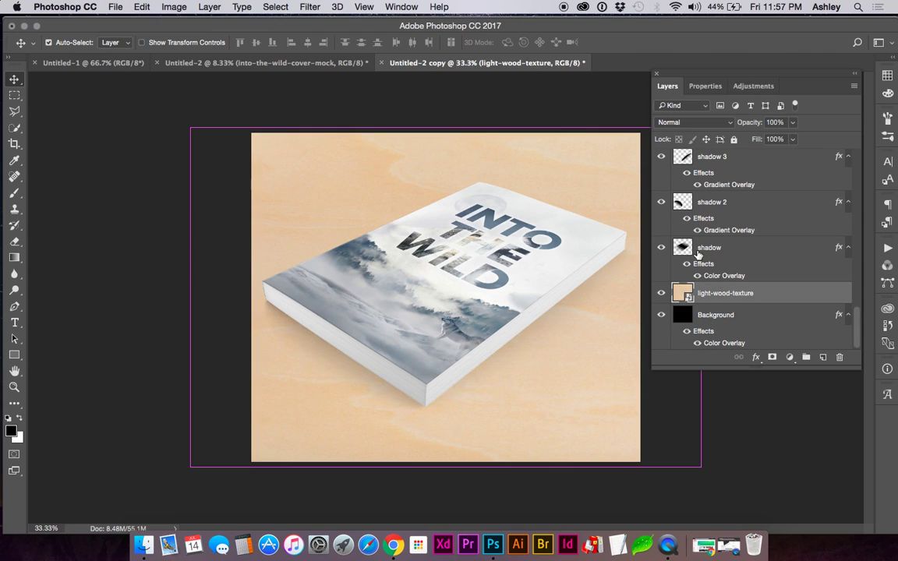
key(super+minus)
key(super+minus)
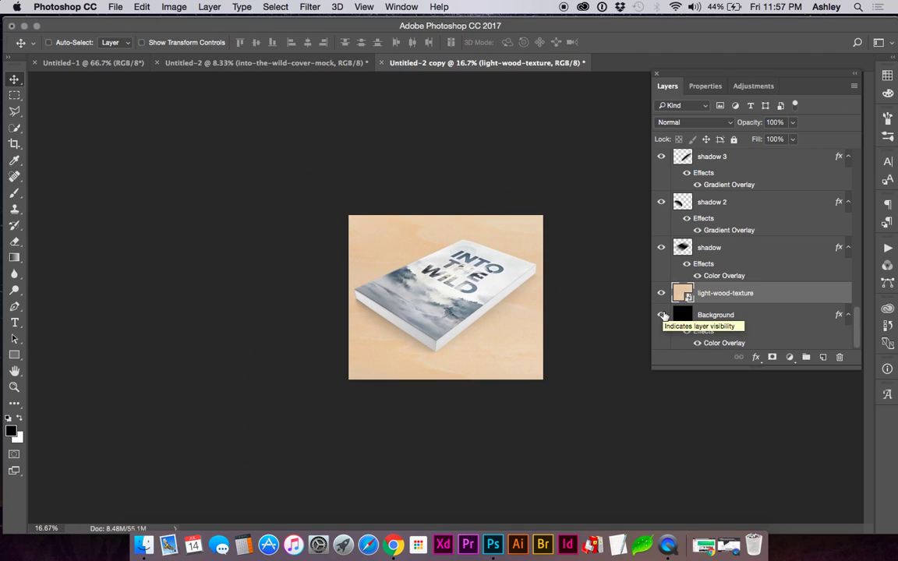
key(super+t)
Step: Rotate the wood texture about -27.7° and stretch its corners until it fills the canvas
drag(592, 292, 526, 182)
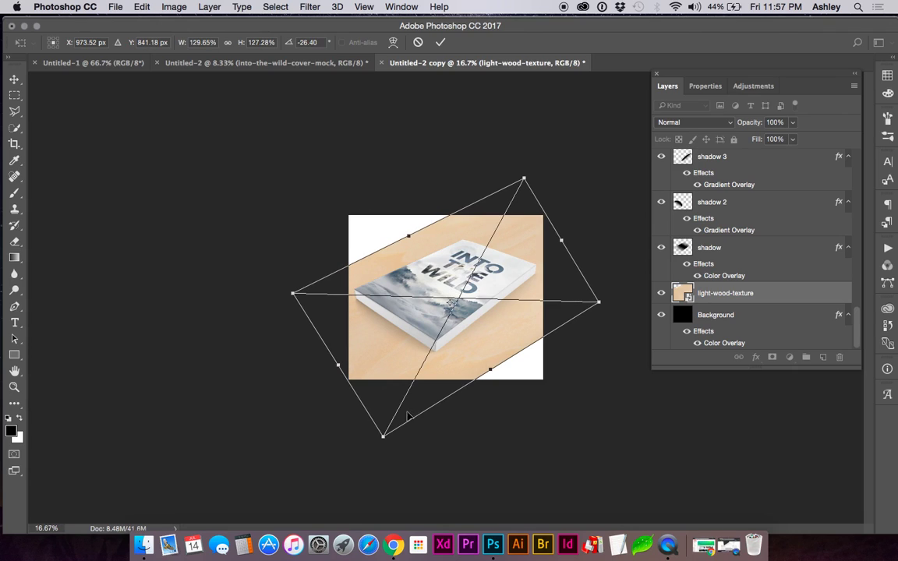
drag(491, 373, 522, 403)
drag(523, 403, 521, 400)
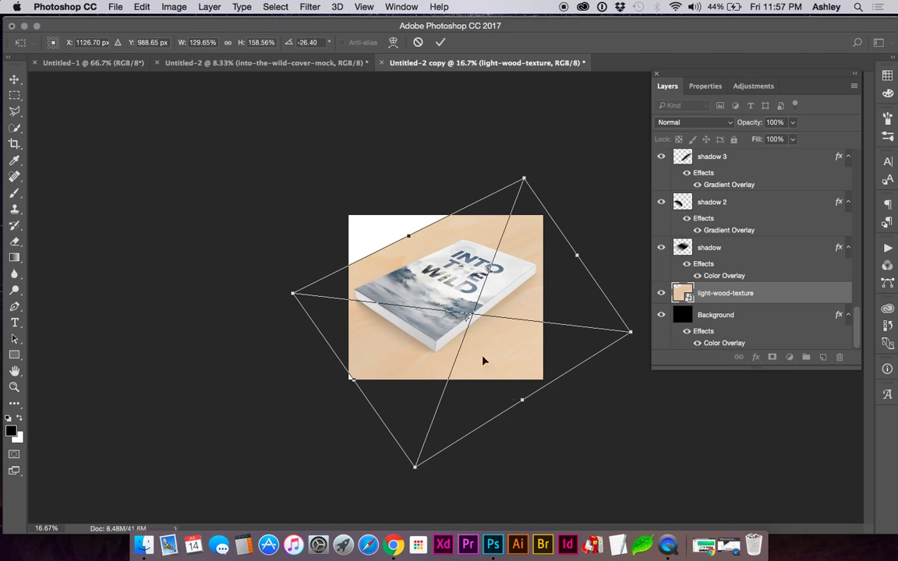
drag(409, 238, 341, 217)
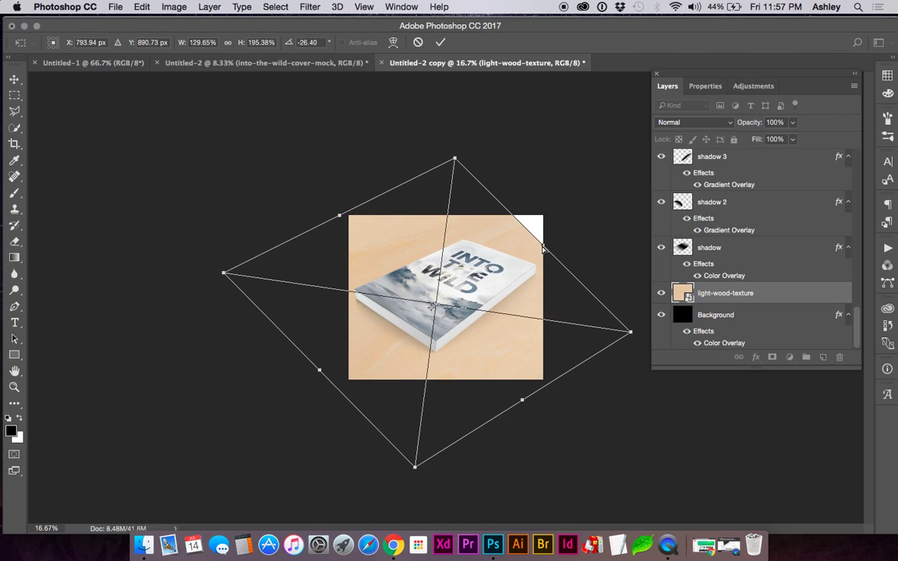
drag(543, 247, 565, 227)
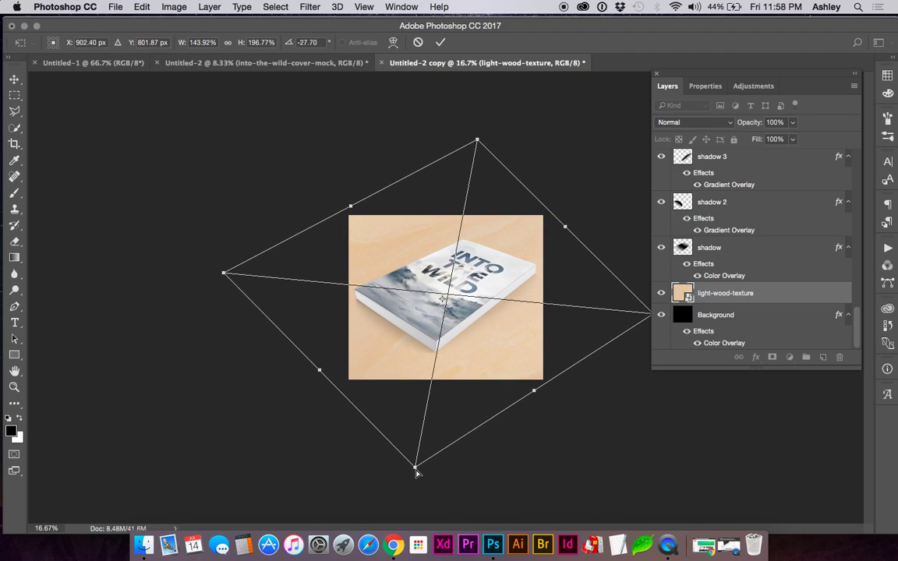
drag(415, 468, 432, 489)
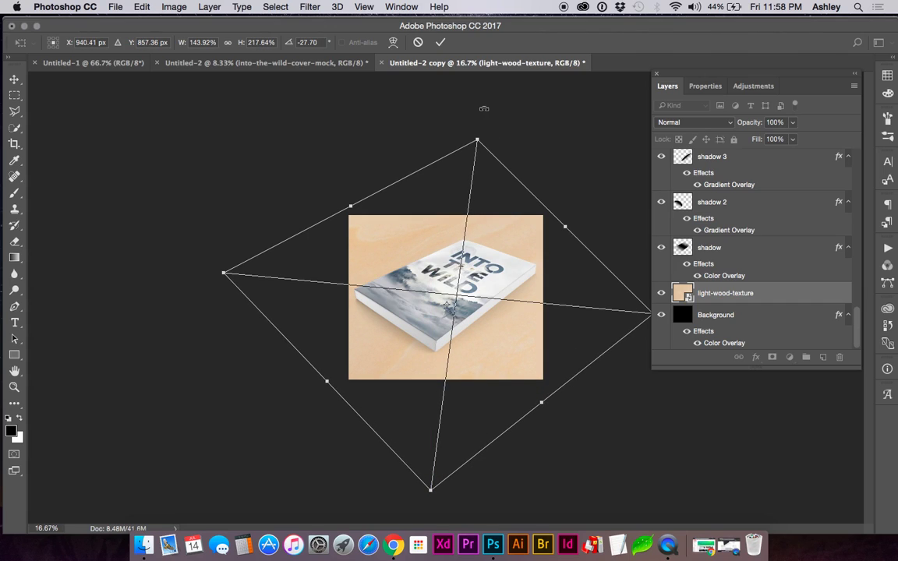
drag(477, 138, 477, 145)
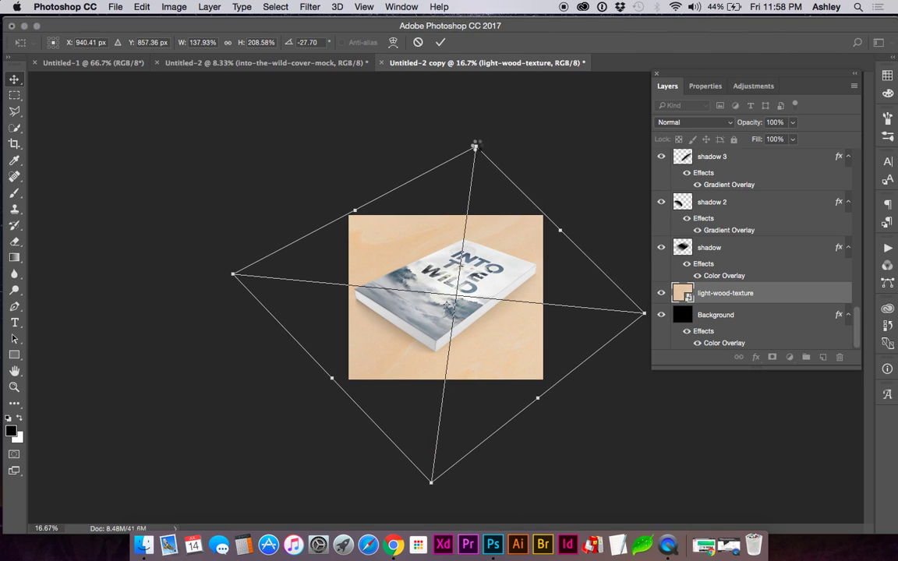
key(Return)
scroll(534, 355, up, 3)
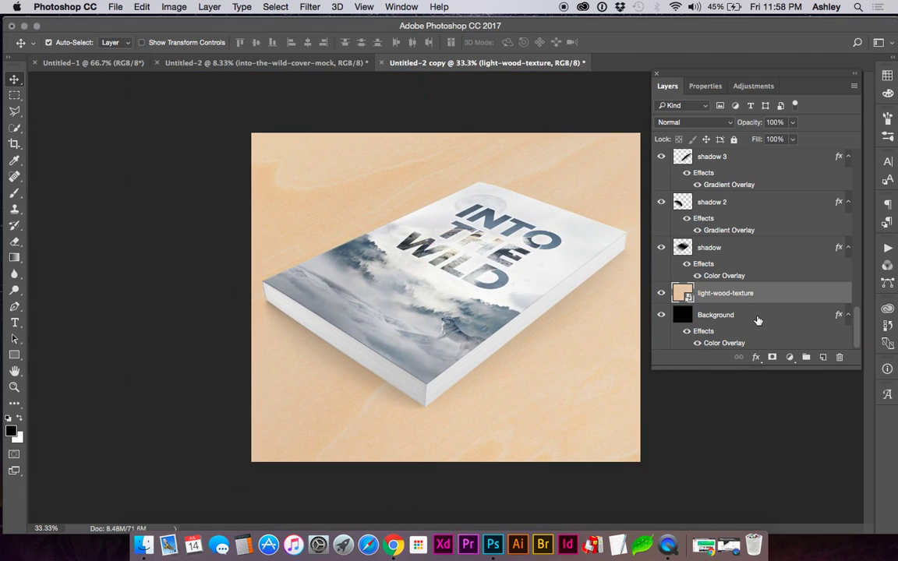
scroll(748, 300, up, 3)
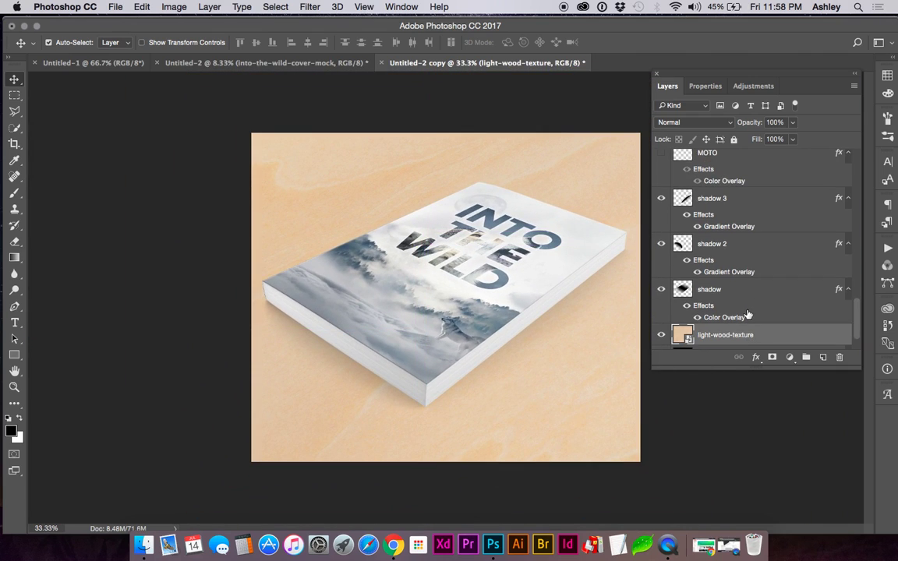
scroll(748, 304, down, 3)
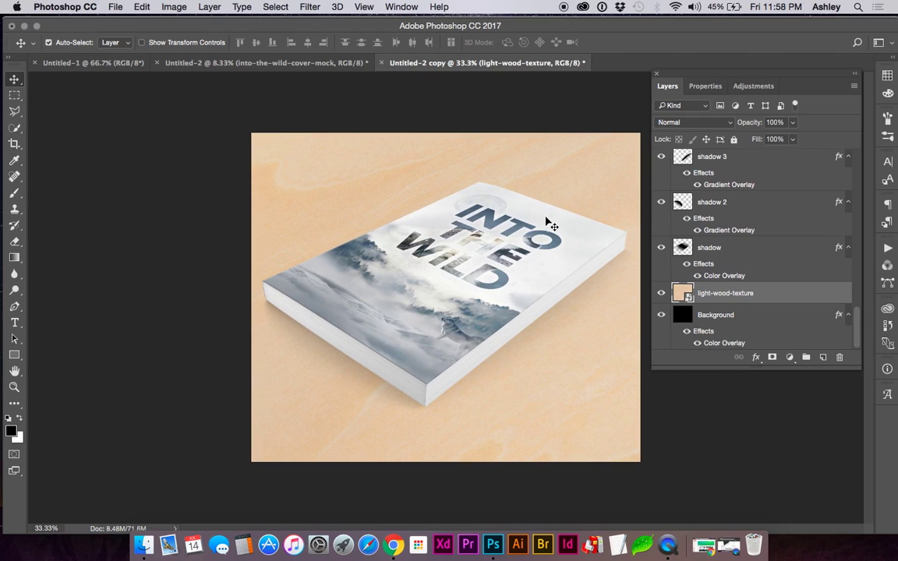